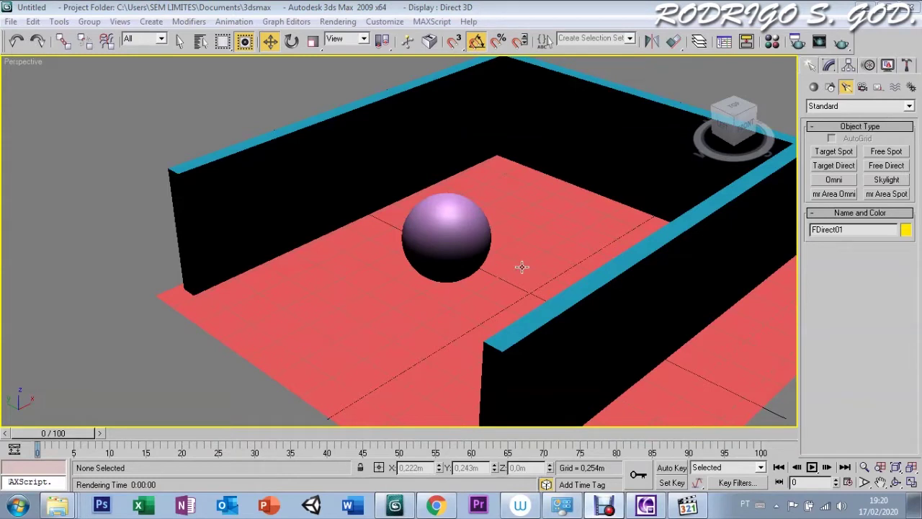
- Select FDirect01 and raise it from 6,583m to 6,682m above the room
scroll(122, 149, down, 3)
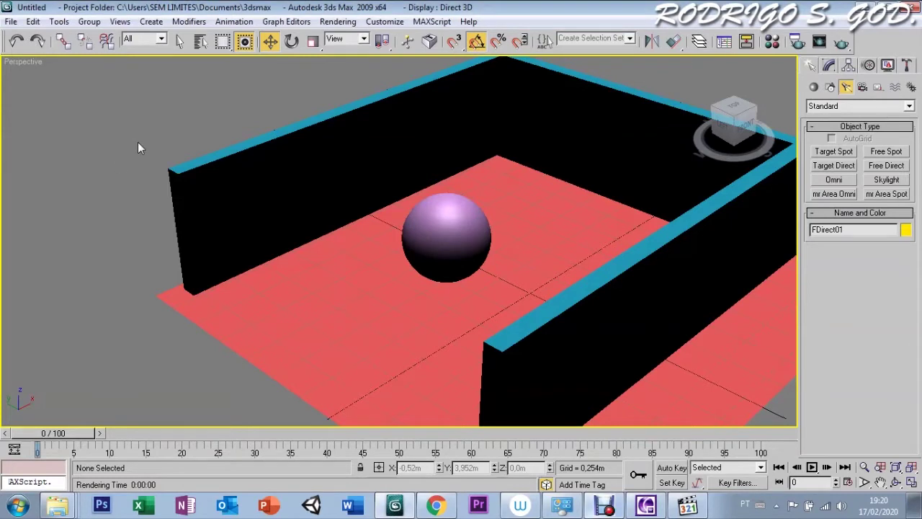
scroll(138, 142, down, 3)
scroll(139, 144, down, 4)
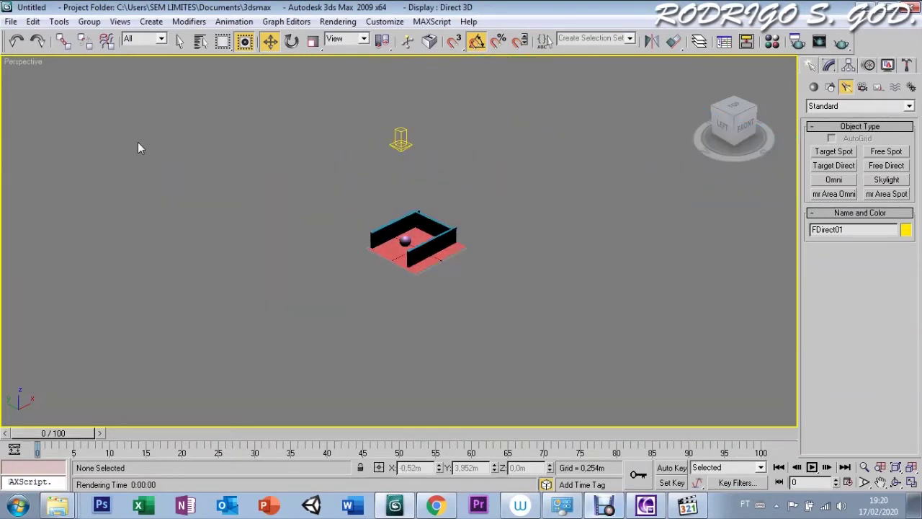
click(400, 141)
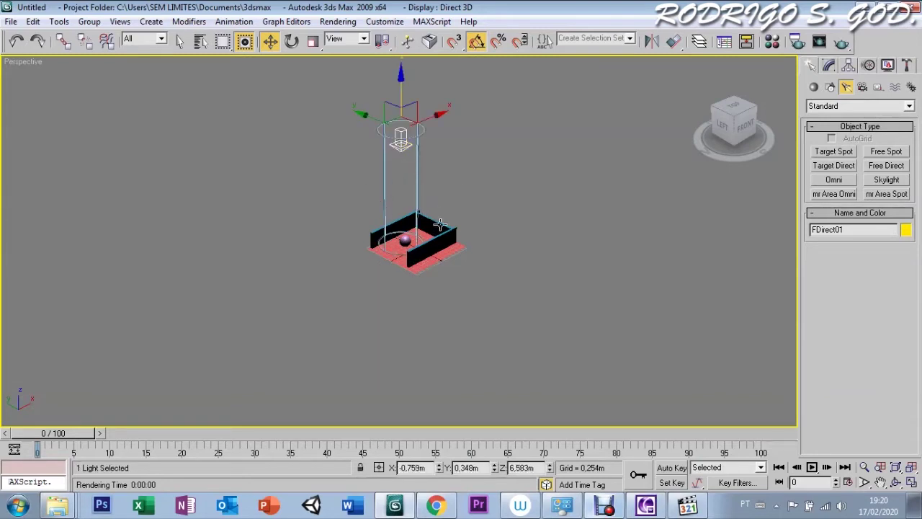
drag(397, 96, 397, 92)
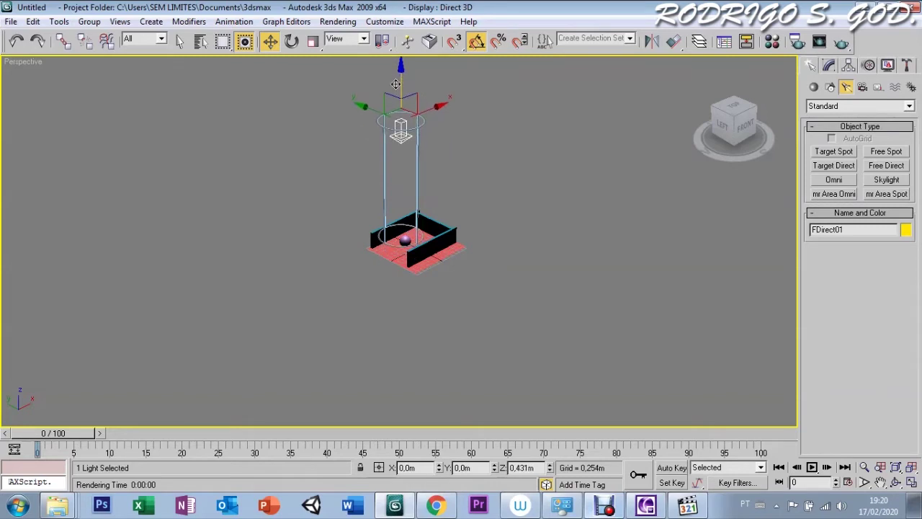
- Zoom back into the room and bring up Render Setup
scroll(416, 83, up, 2)
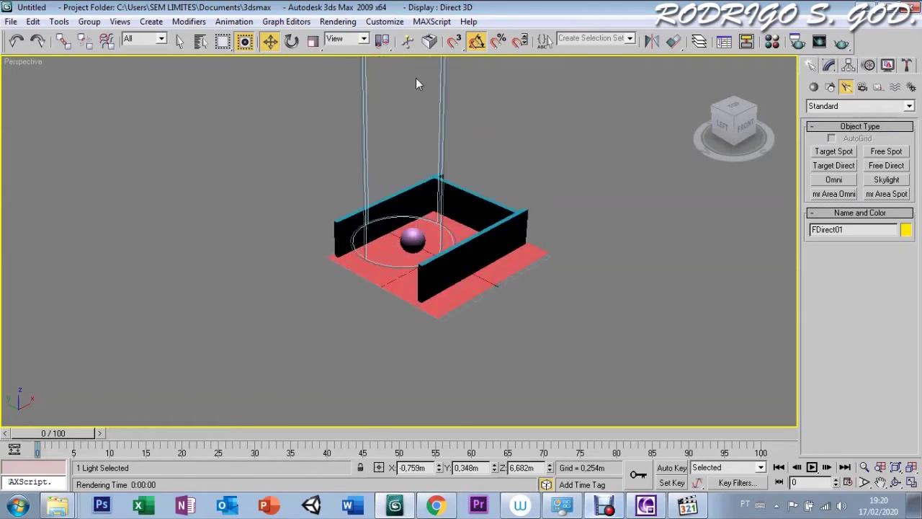
scroll(417, 84, up, 3)
scroll(417, 84, up, 4)
mouse_move(733, 123)
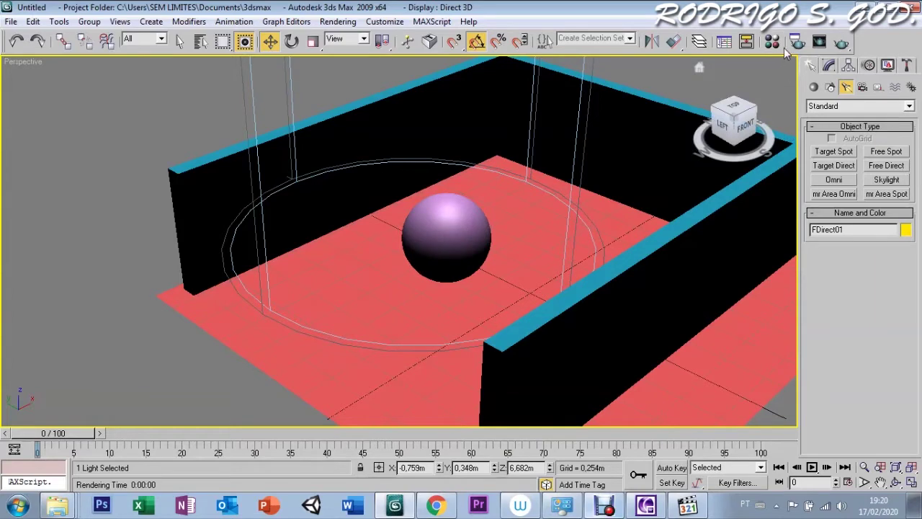
click(796, 41)
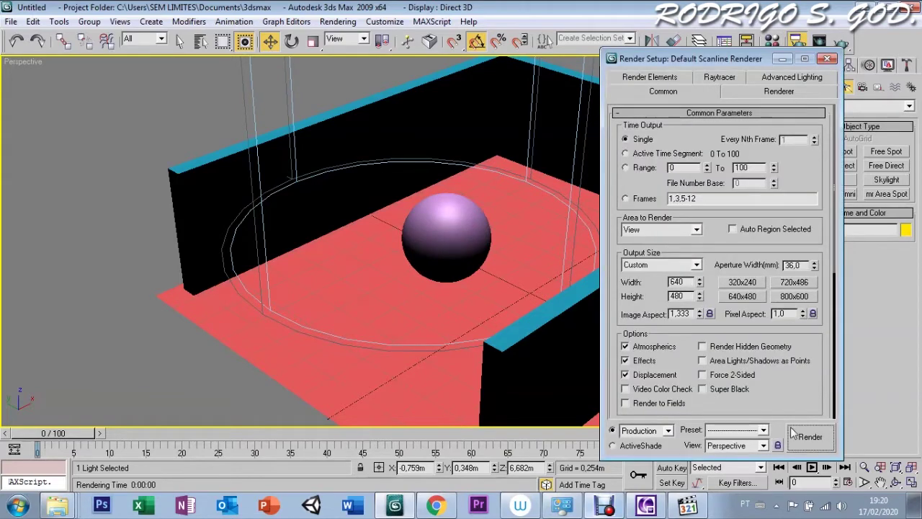
- Render the perspective view of the lit room and sphere, then close both render windows
click(811, 437)
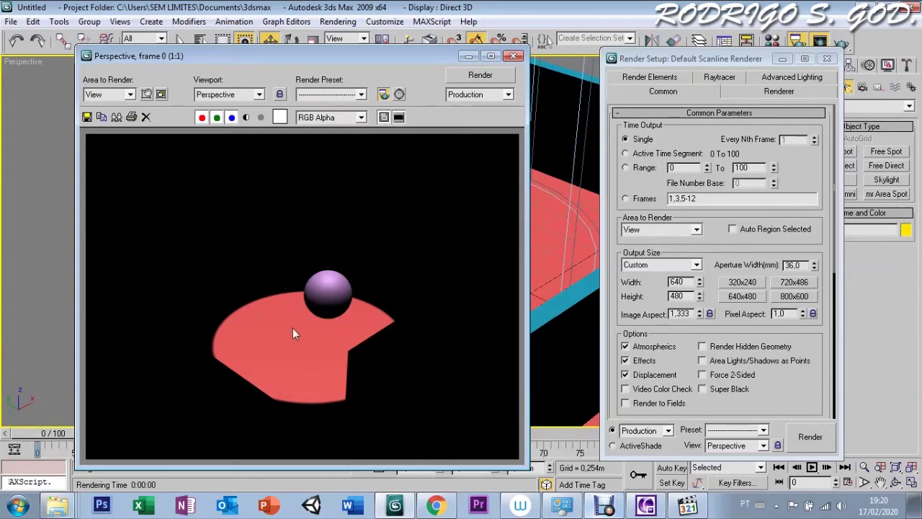
click(512, 56)
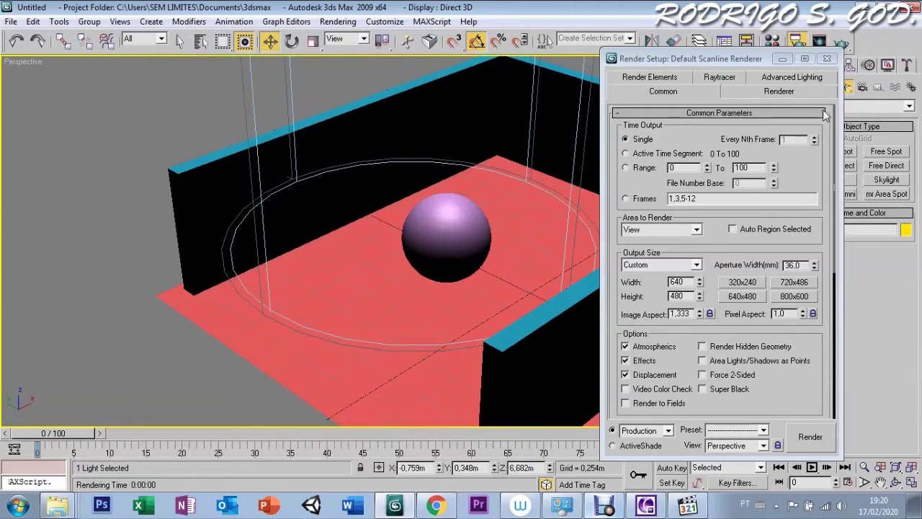
click(827, 58)
click(326, 22)
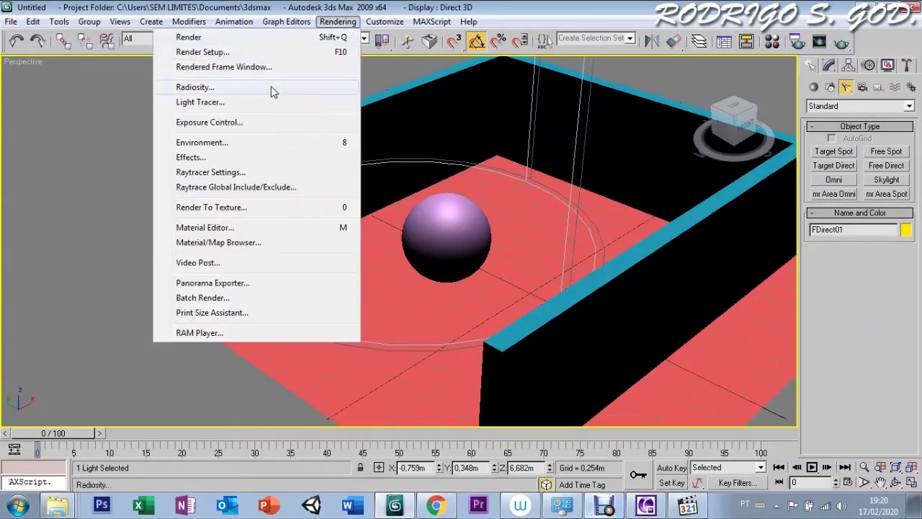
- Add a Volume Light effect under Atmosphere in Environment and Effects, then deselect the light
click(193, 144)
scroll(678, 244, down, 1)
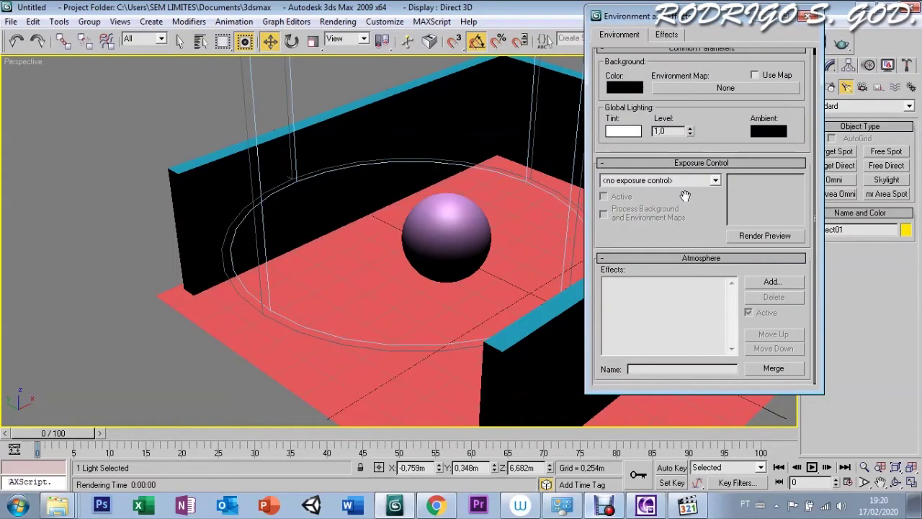
click(768, 285)
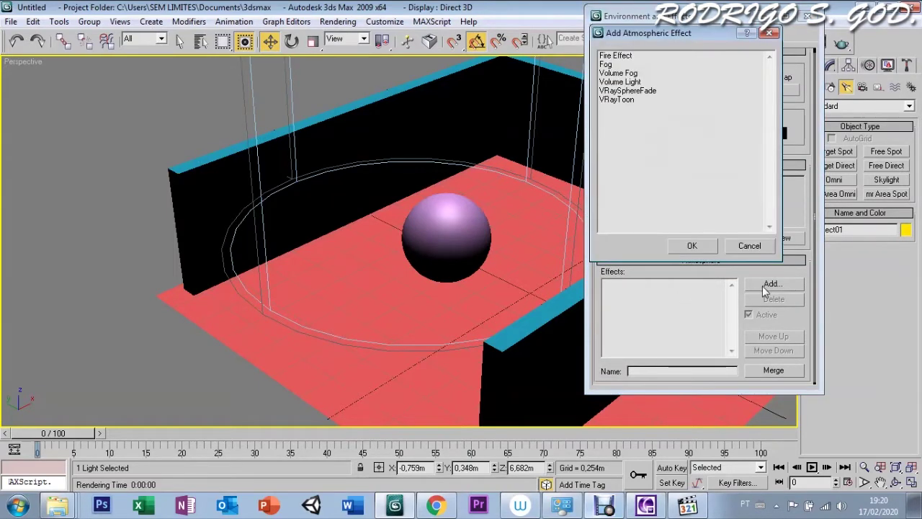
click(622, 83)
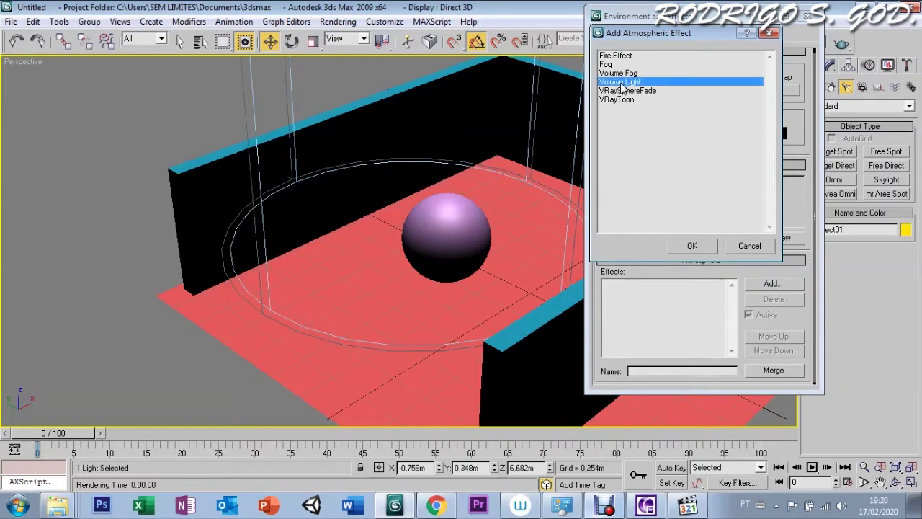
click(688, 246)
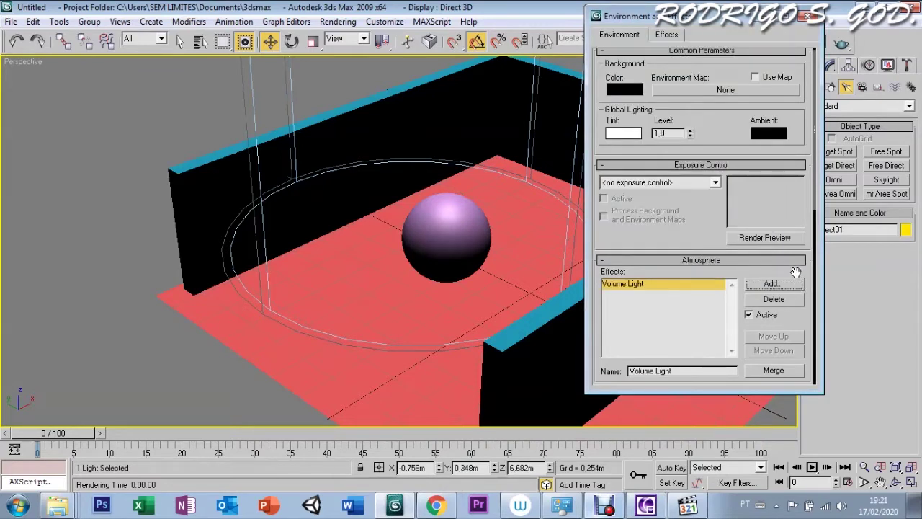
drag(803, 317, 803, 142)
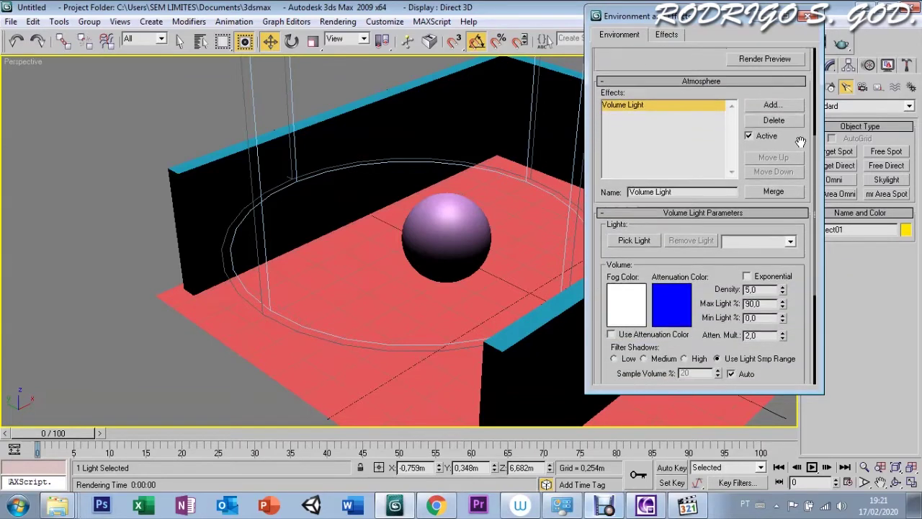
click(180, 112)
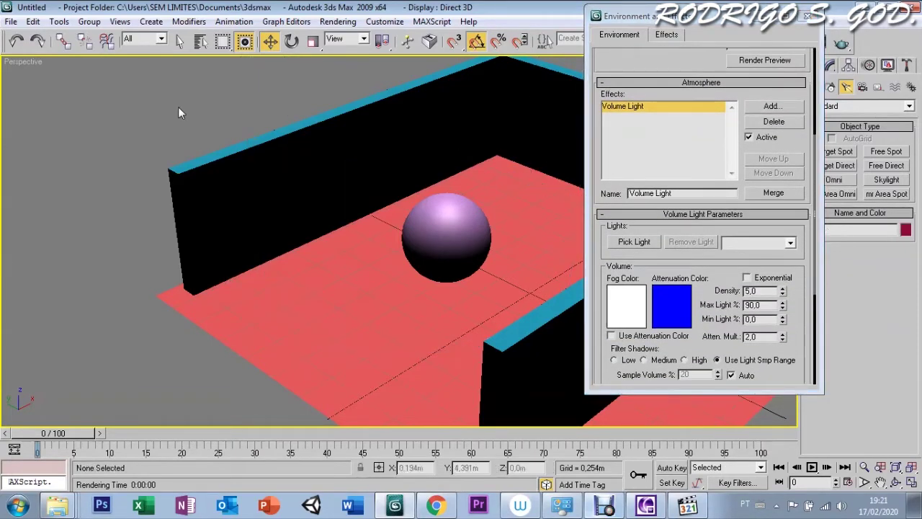
scroll(178, 107, down, 3)
scroll(178, 107, down, 3)
scroll(178, 107, down, 3)
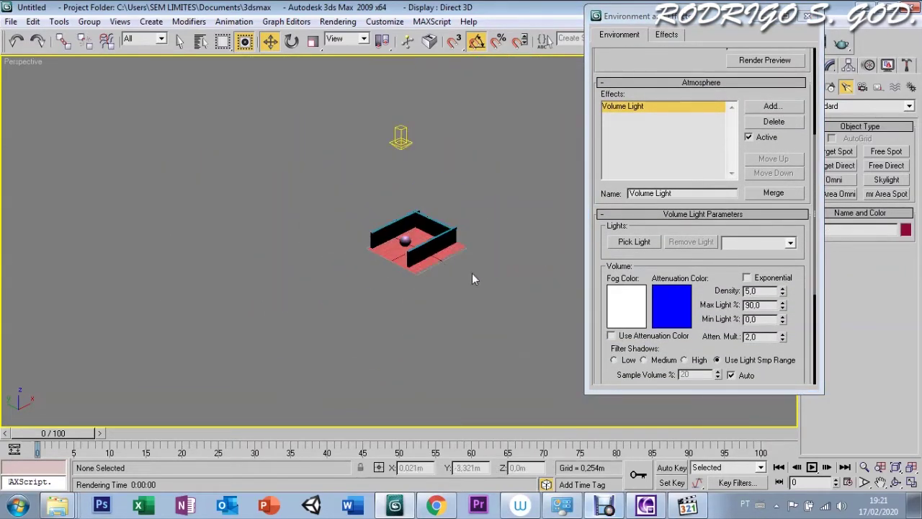
- Assign the light FDirect01 to the Volume Light effect
click(626, 245)
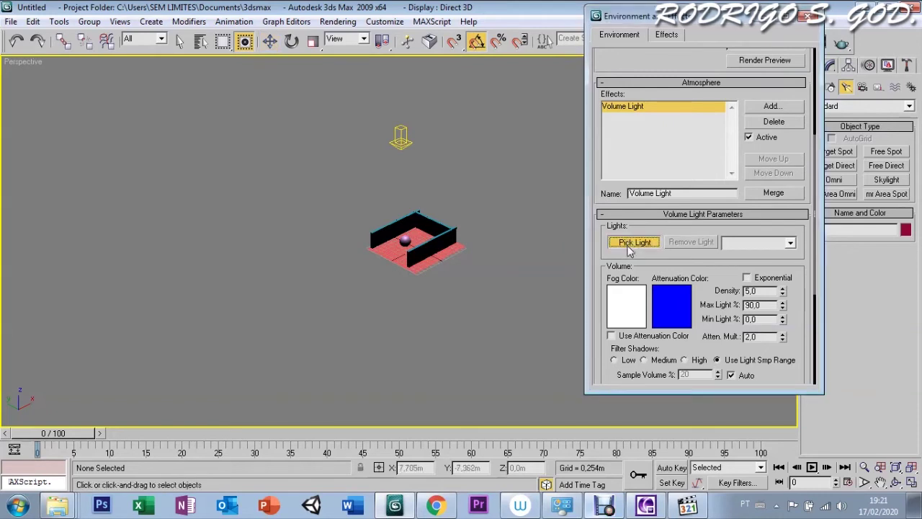
click(401, 136)
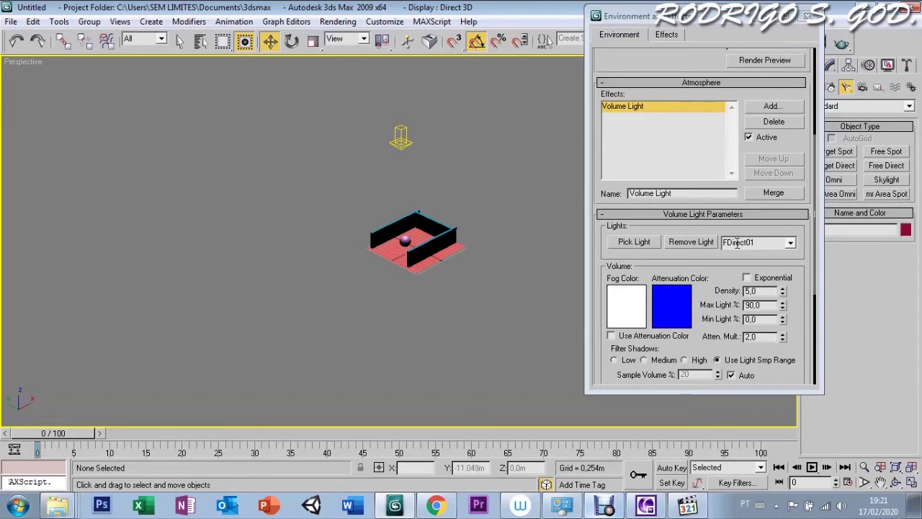
click(790, 247)
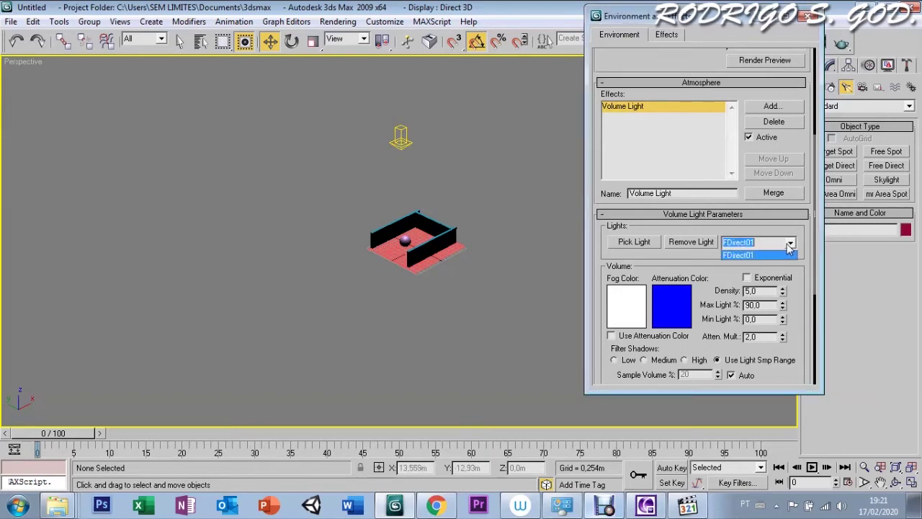
click(765, 239)
- Keep the fog colour white and lower the Density from 5,0 to 4,0
click(634, 313)
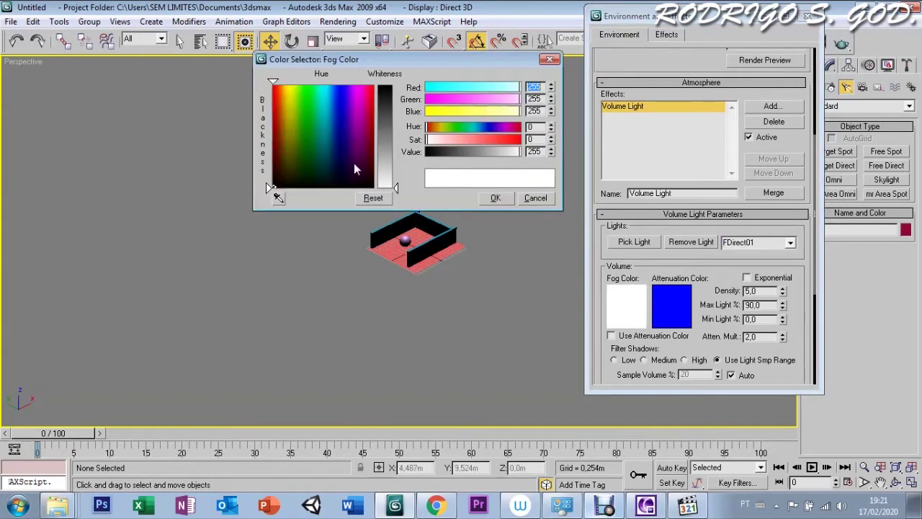
mouse_move(386, 175)
mouse_down()
mouse_move(378, 118)
mouse_move(436, 191)
mouse_up()
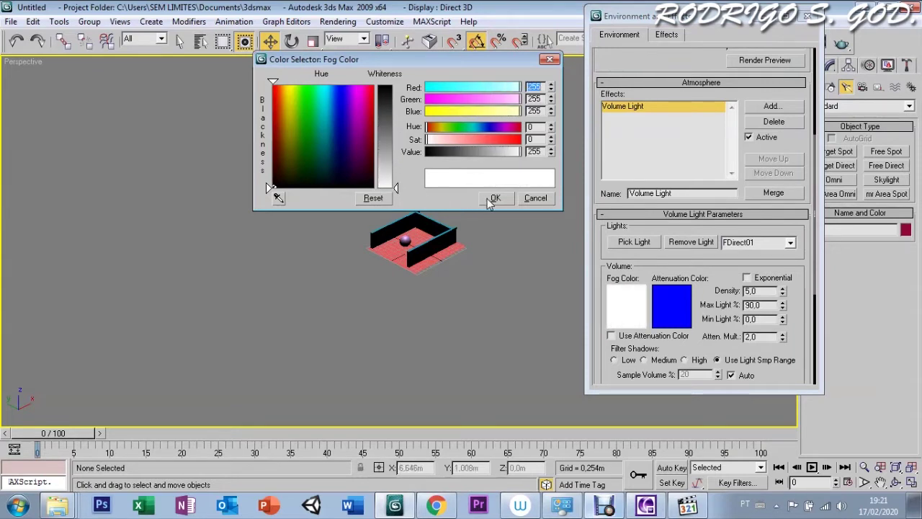
click(494, 198)
double_click(760, 291)
text(4)
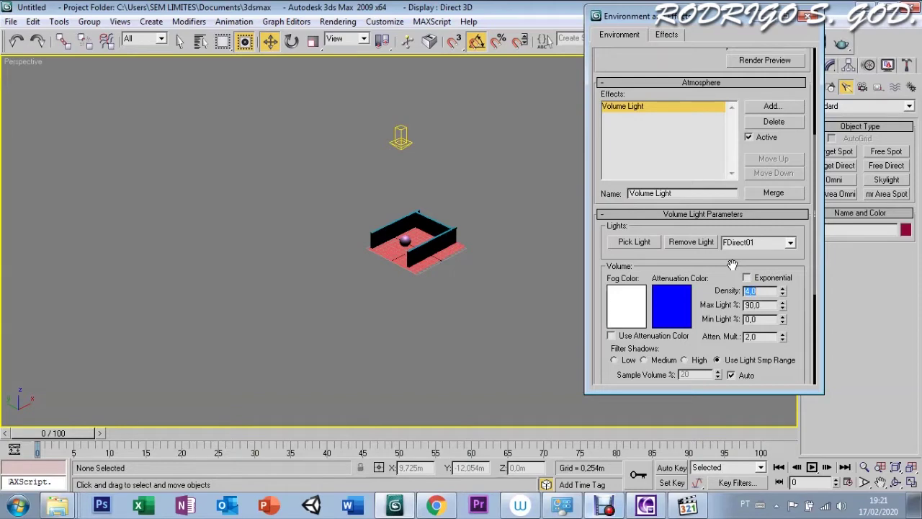
drag(690, 346, 698, 155)
click(769, 15)
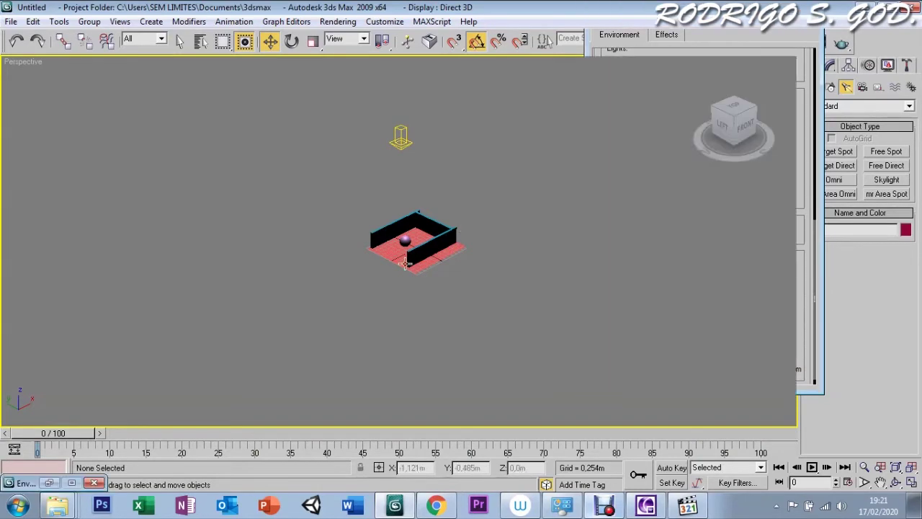
scroll(414, 214, up, 2)
scroll(414, 214, up, 5)
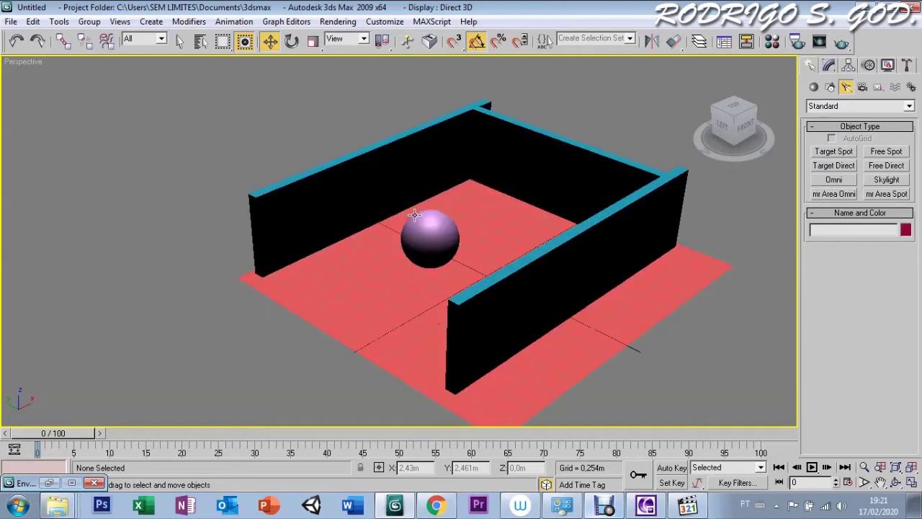
click(797, 41)
click(802, 438)
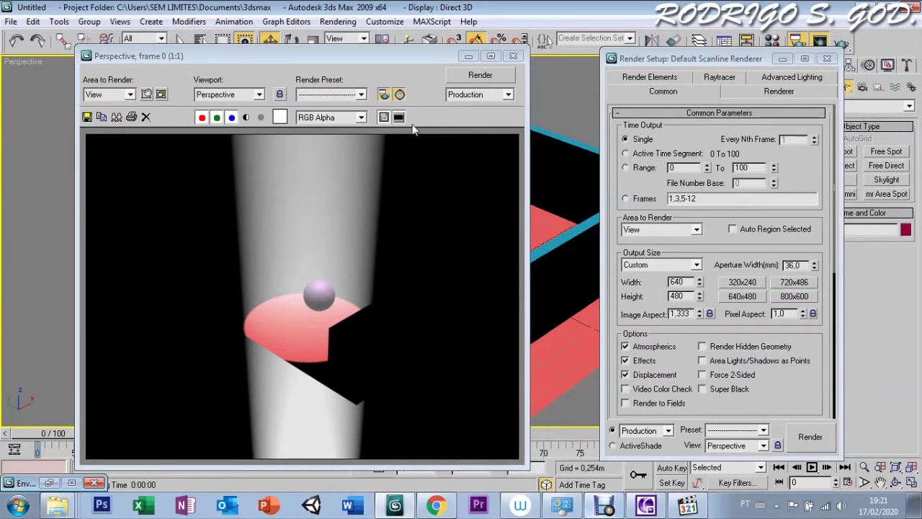
click(513, 56)
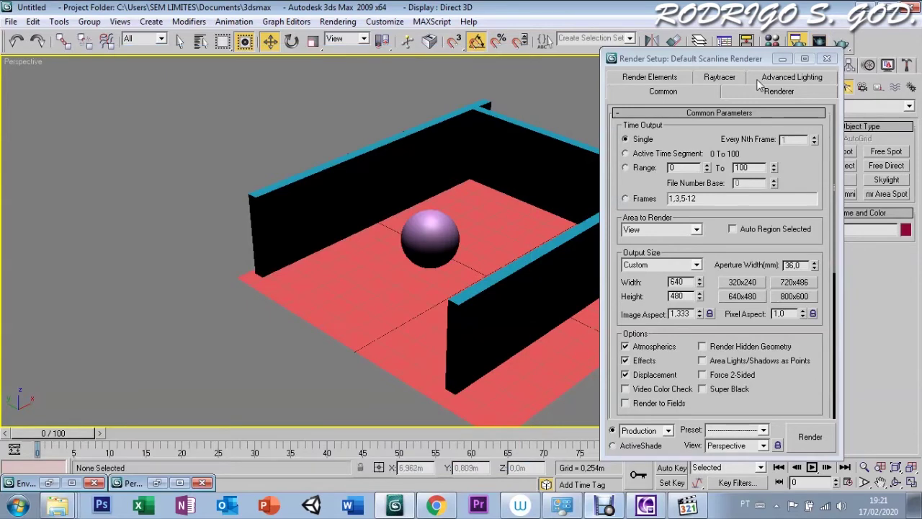
drag(724, 57, 719, 37)
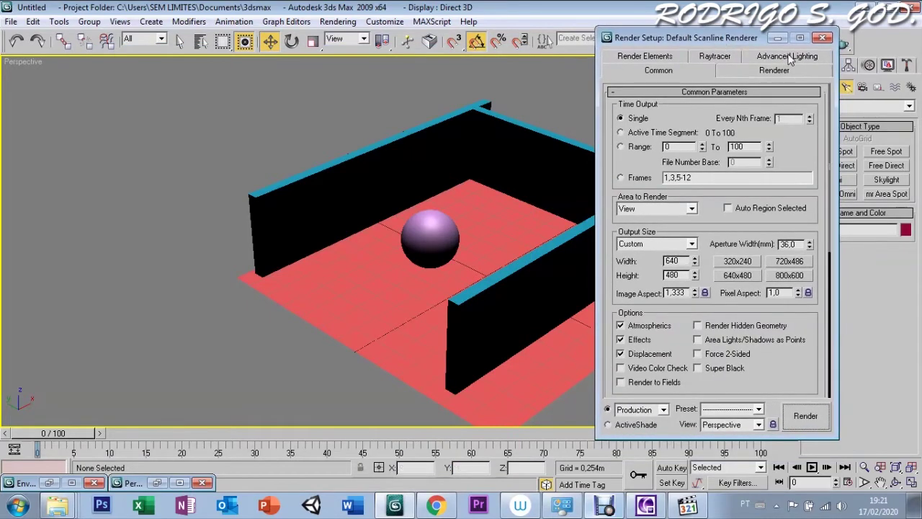
click(823, 38)
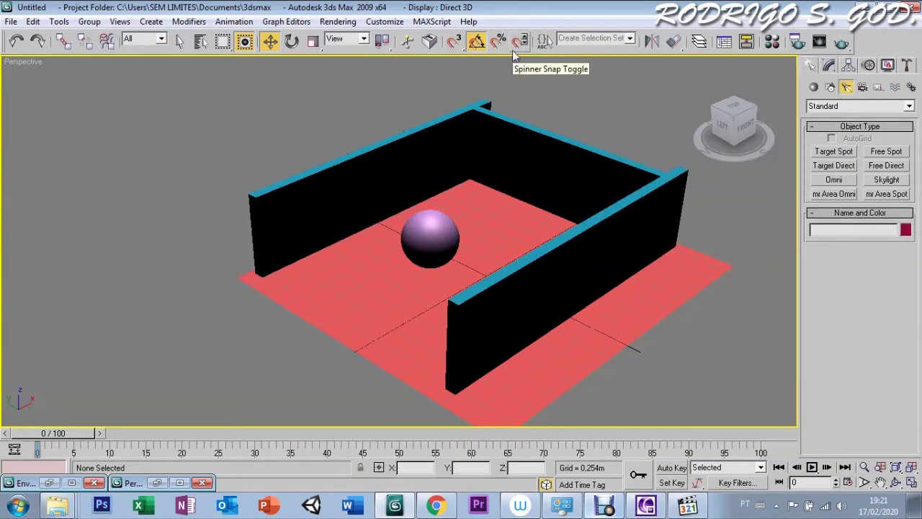
key(8)
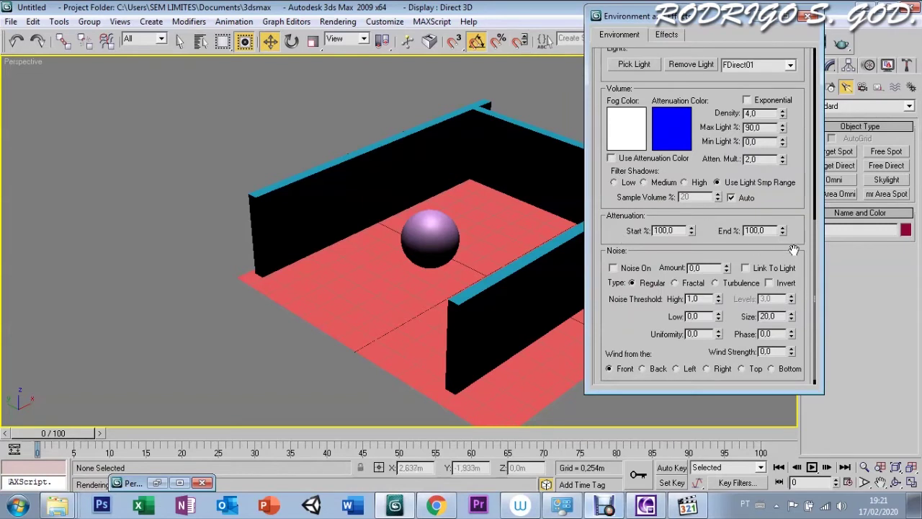
- Enable Volume Light noise with Amount 0,7 and Size 15,0
drag(793, 250, 793, 242)
click(613, 262)
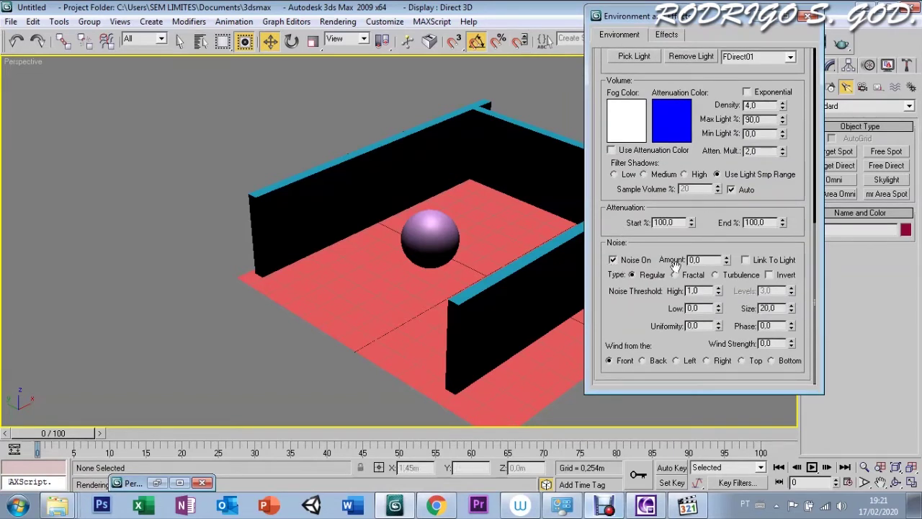
double_click(695, 260)
text(0,7)
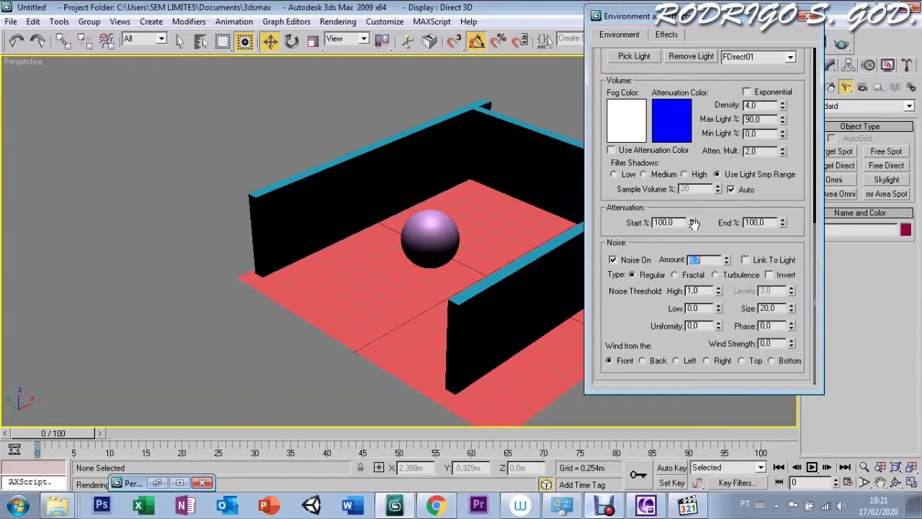
click(780, 307)
double_click(780, 307)
text(15)
key(Return)
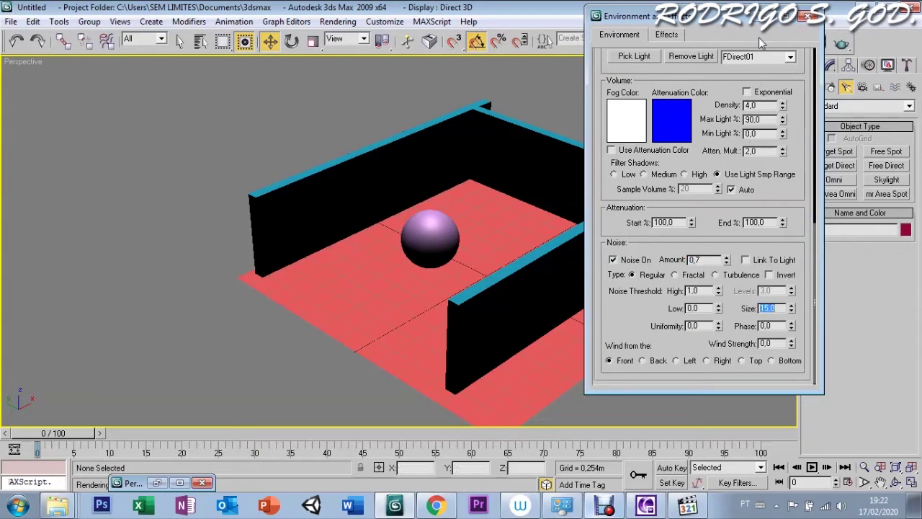
click(764, 15)
click(795, 42)
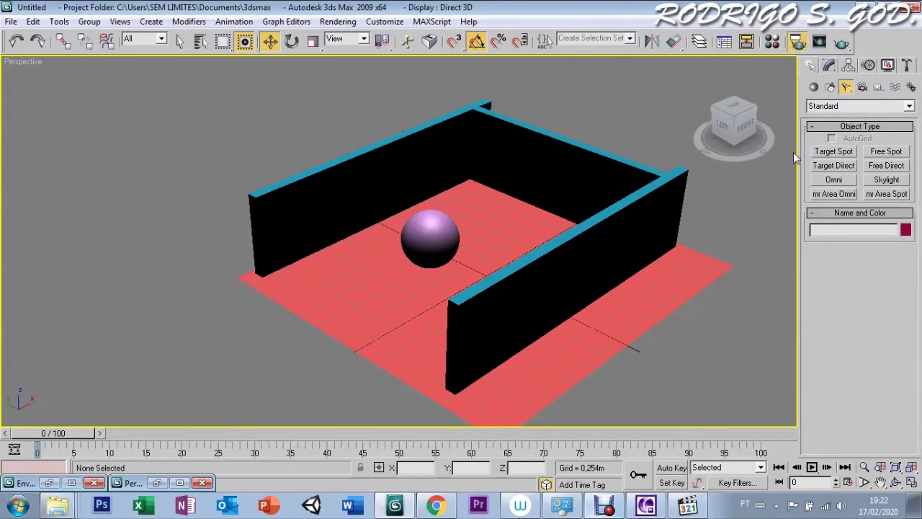
- Test-render the noisy volume beam and close the render windows
click(790, 418)
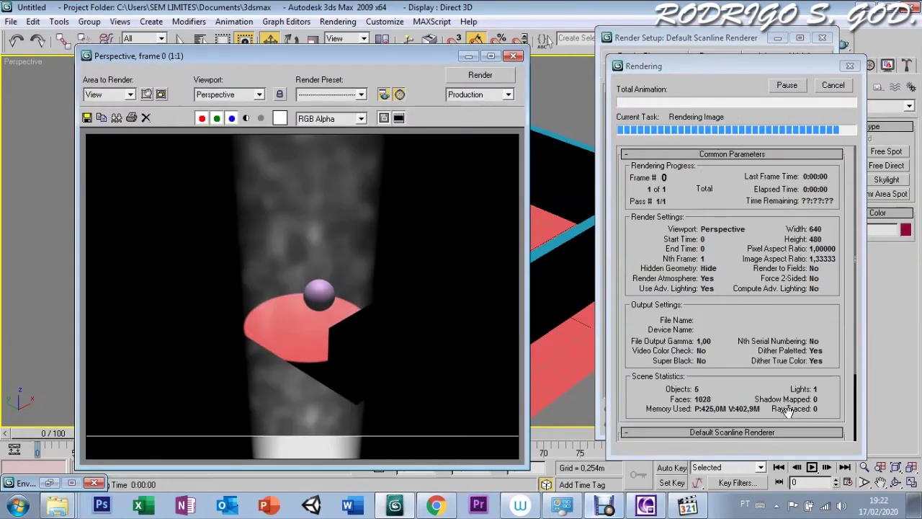
click(513, 56)
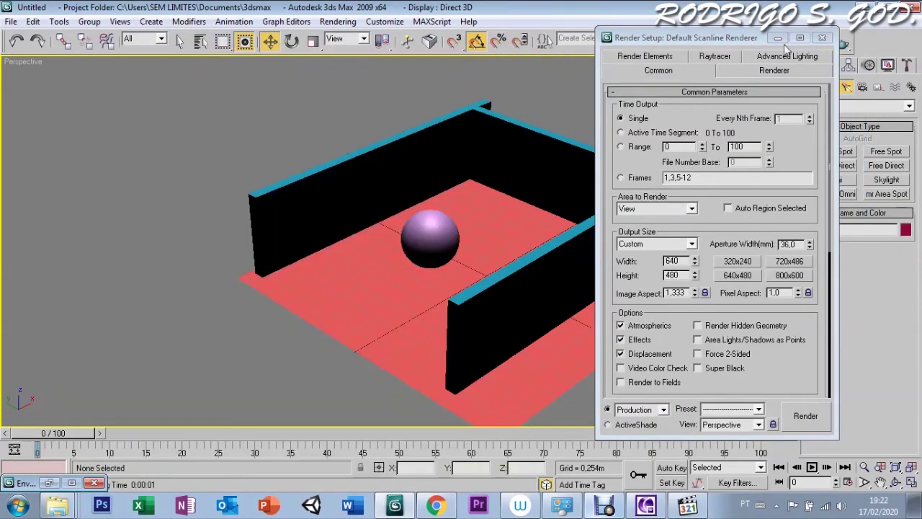
click(822, 38)
- Orbit to a lower, more frontal view of the room and render the beam again
scroll(432, 238, up, 5)
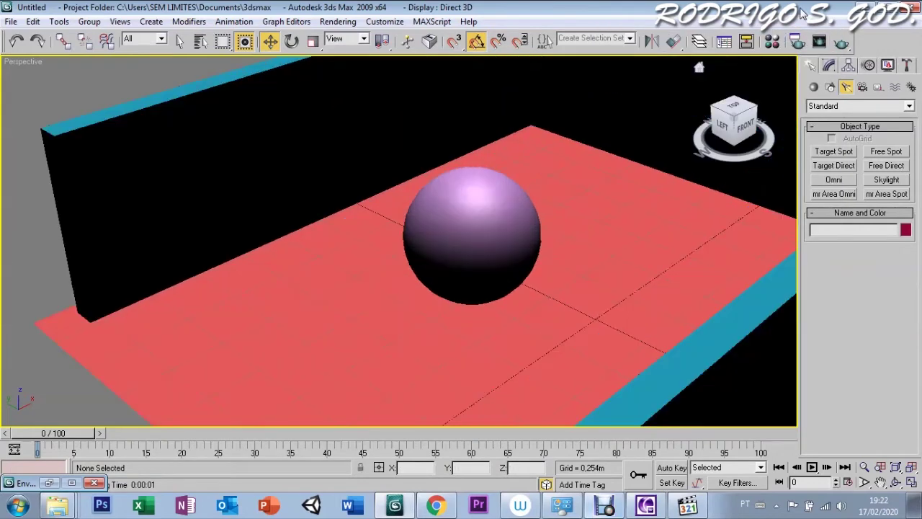
key(shift+z)
key(ctrl+r)
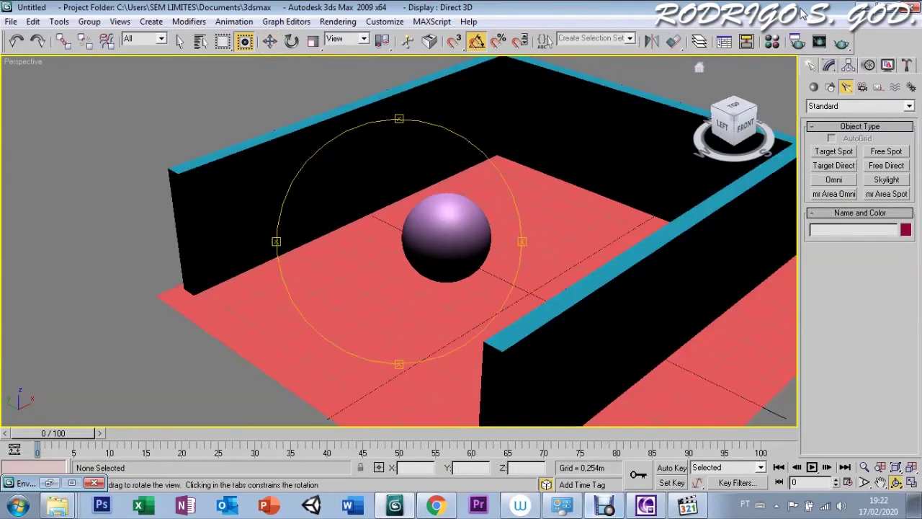
drag(406, 319, 413, 305)
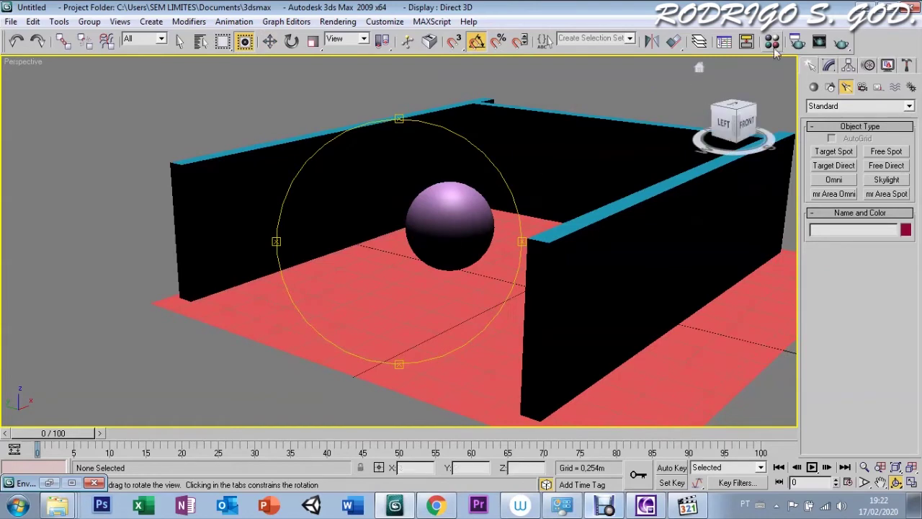
click(796, 42)
key(shift+q)
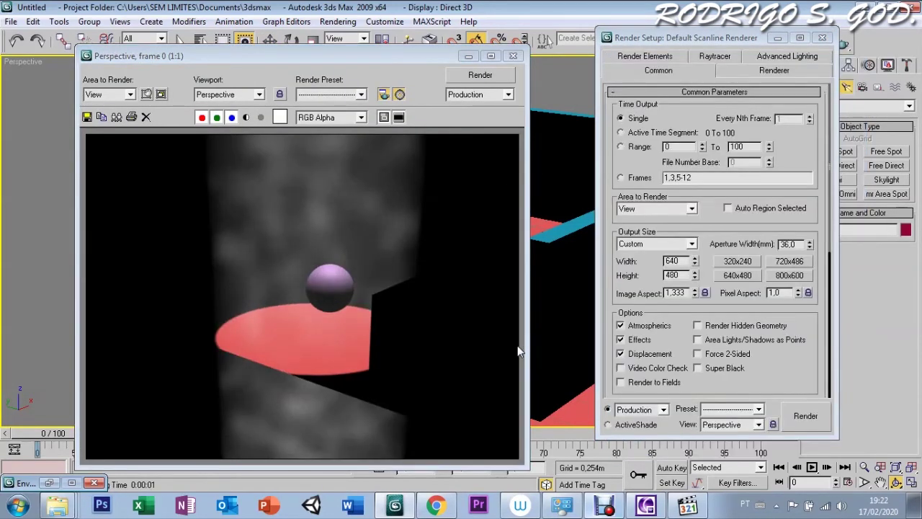
click(513, 56)
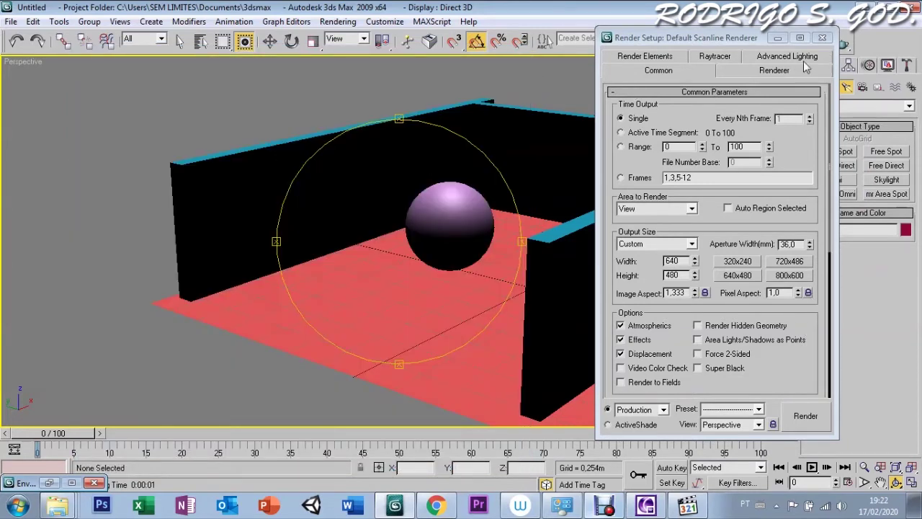
click(822, 38)
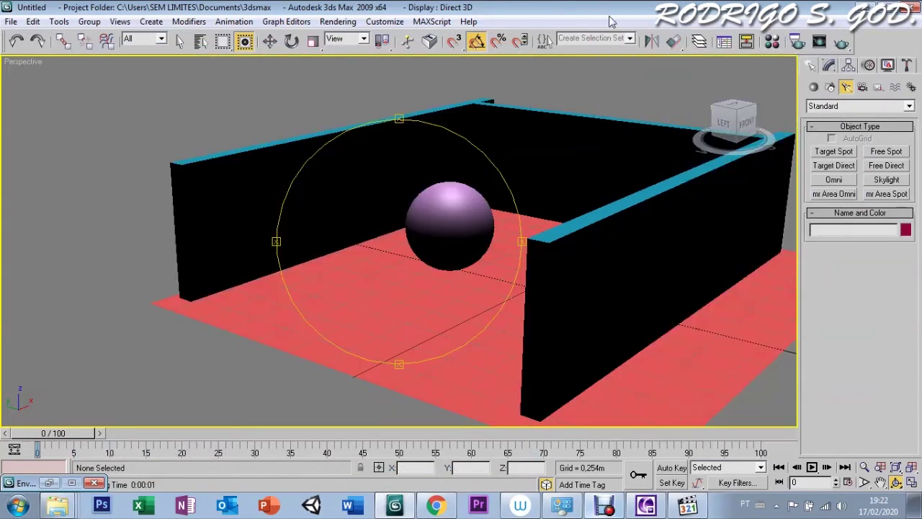
key(8)
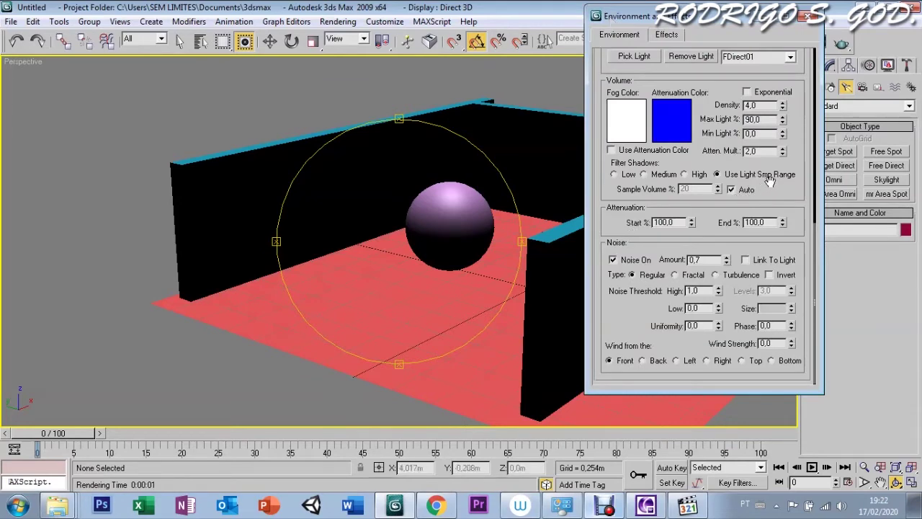
- Change the Volume Light noise Amount from 0,7 to 0,8
scroll(770, 181, up, 5)
drag(757, 289, 740, 289)
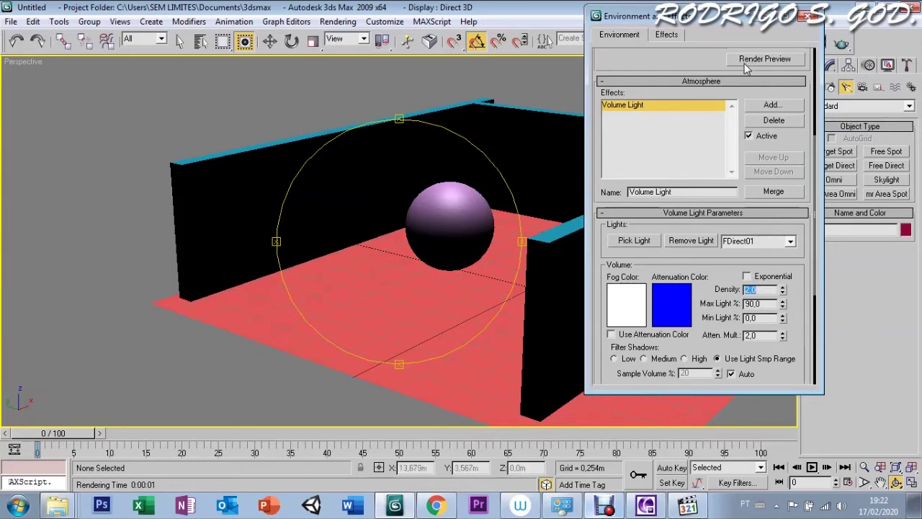
drag(664, 61, 683, 209)
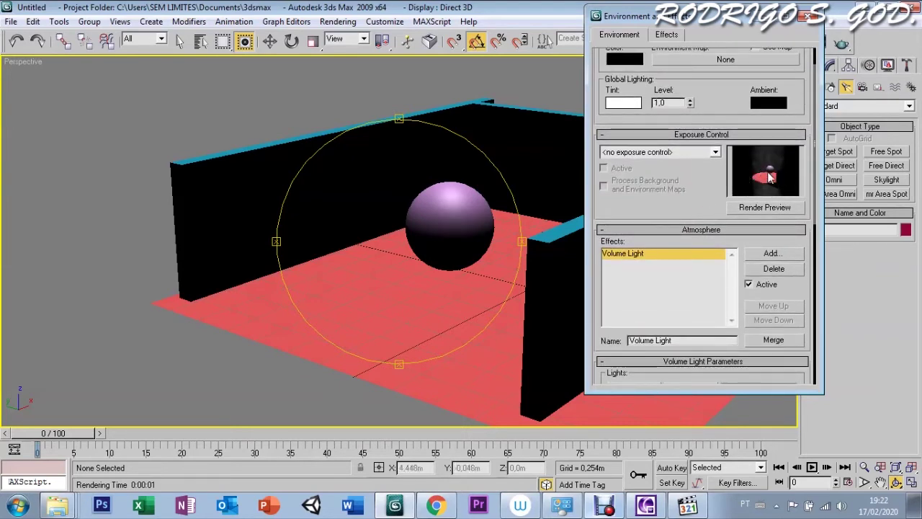
drag(706, 204, 711, 174)
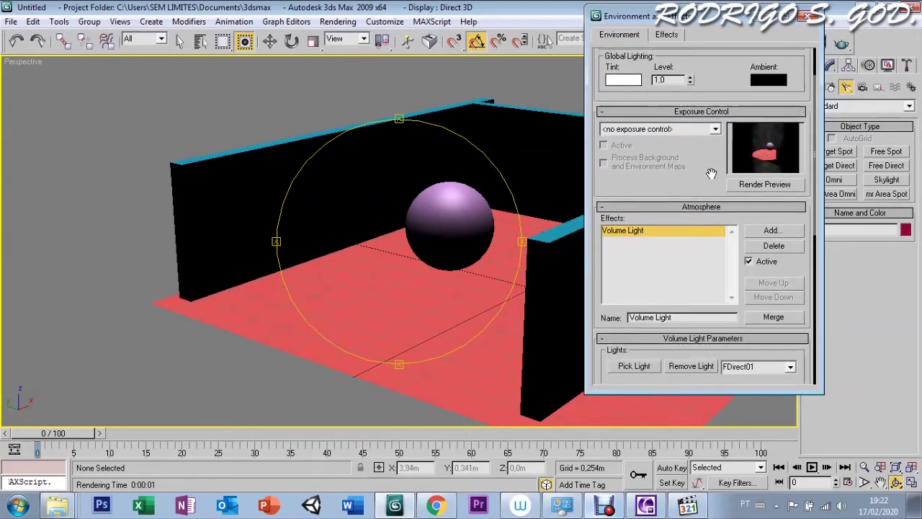
scroll(711, 174, down, 3)
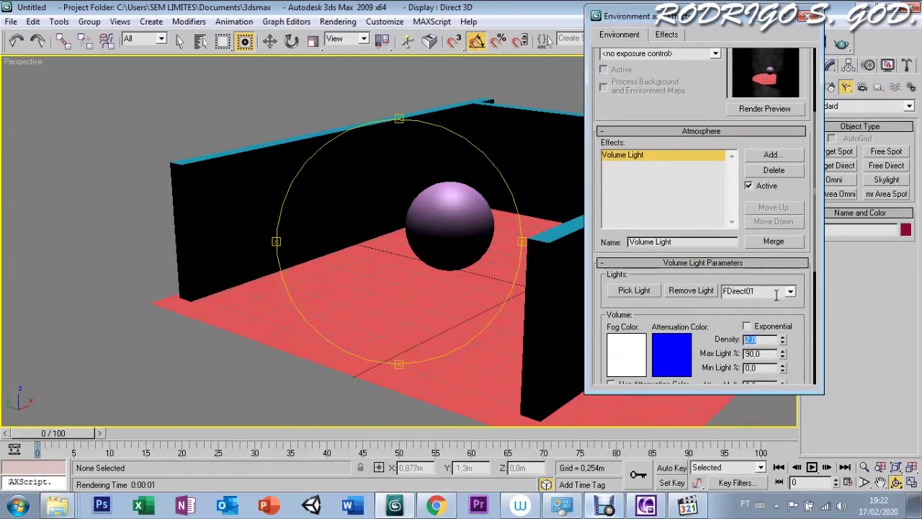
scroll(710, 324, down, 7)
double_click(708, 312)
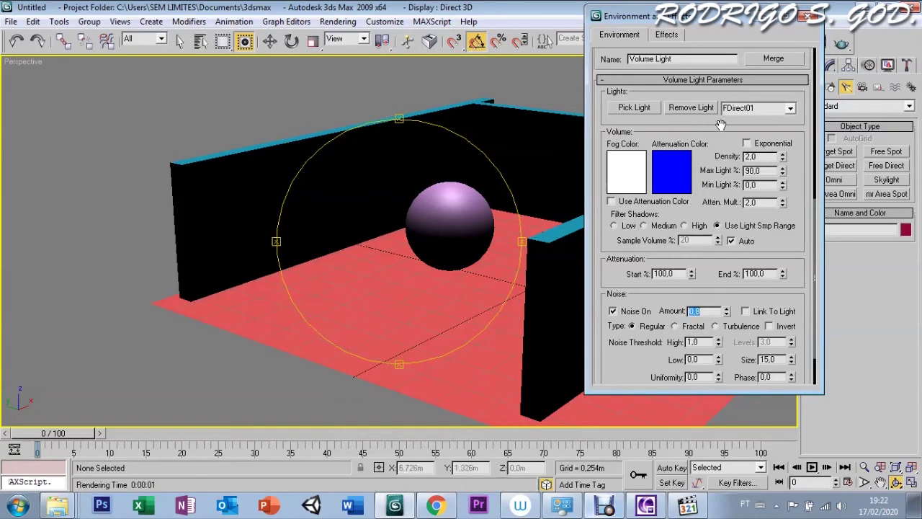
- Reduce the Volume Light noise Size to 10,0
scroll(721, 133, up, 9)
scroll(758, 197, up, 1)
key(Tab)
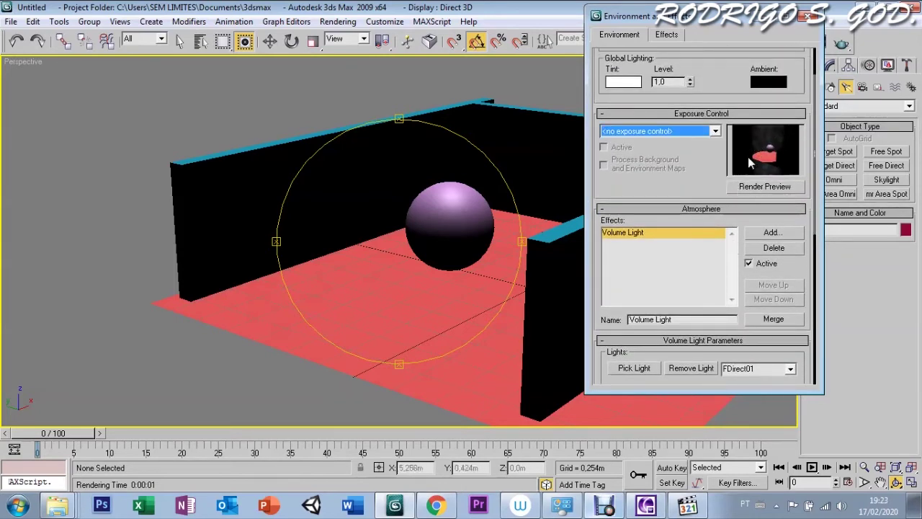
drag(702, 188, 709, 121)
scroll(709, 121, down, 2)
scroll(714, 151, down, 1)
scroll(720, 177, down, 3)
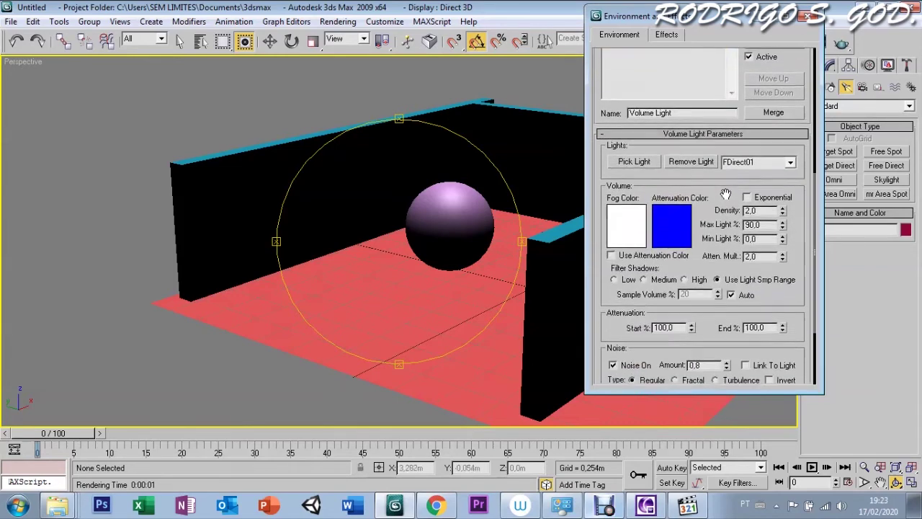
scroll(726, 196, down, 4)
scroll(695, 302, down, 1)
double_click(771, 311)
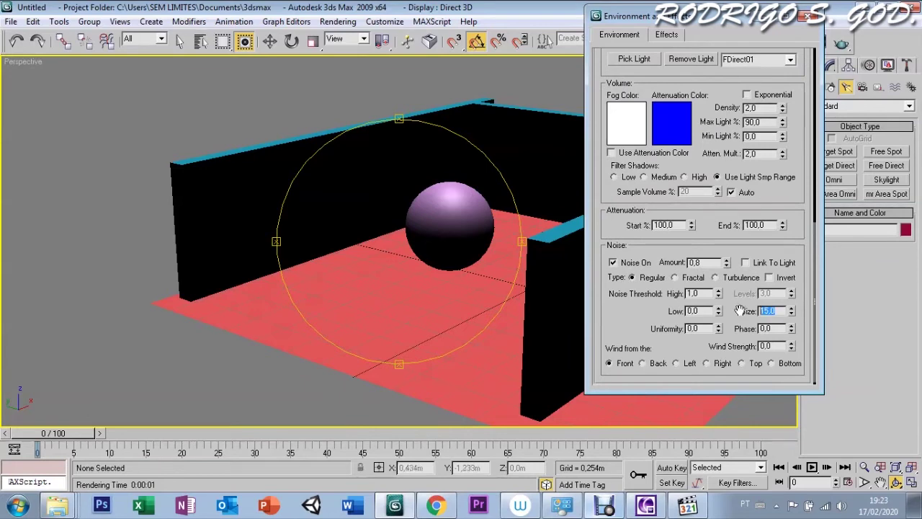
text(1)
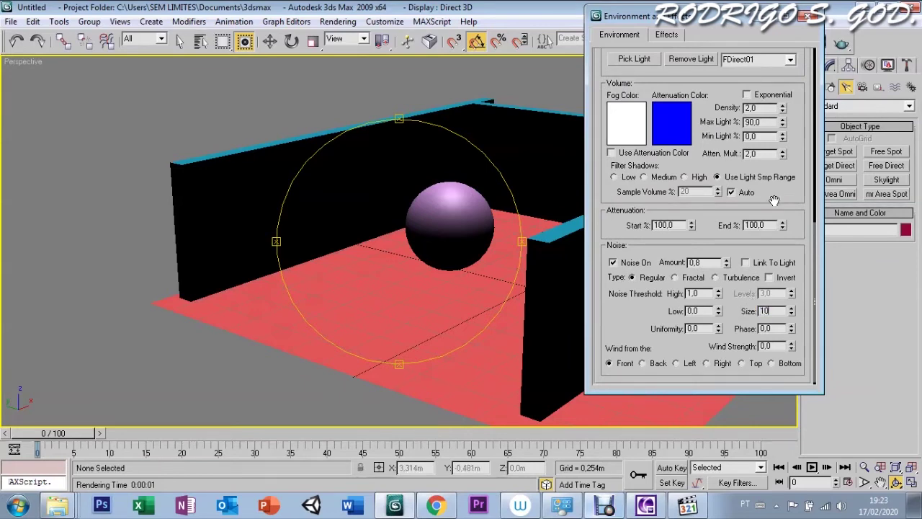
- Raise the noise Amount to 0,9 and refresh the environment preview
scroll(772, 209, up, 3)
scroll(771, 216, up, 2)
scroll(768, 230, down, 3)
double_click(695, 306)
text(0,9)
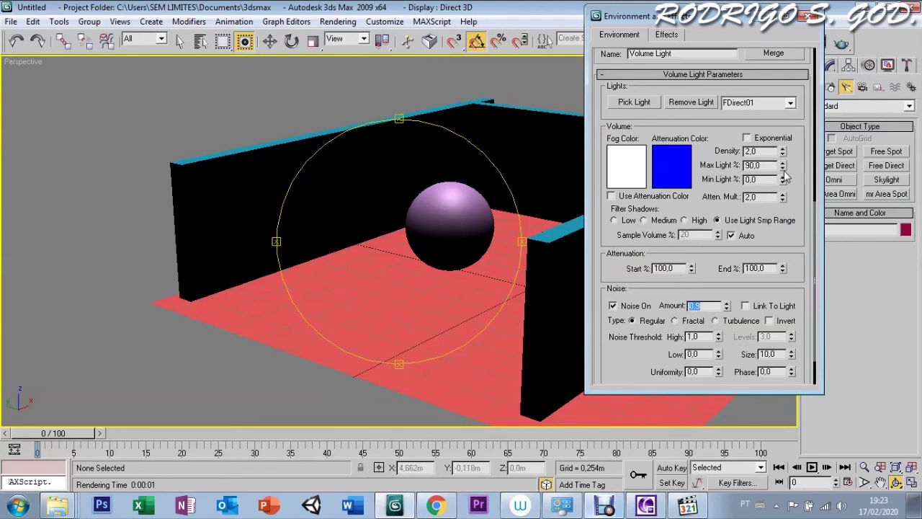
scroll(749, 202, up, 2)
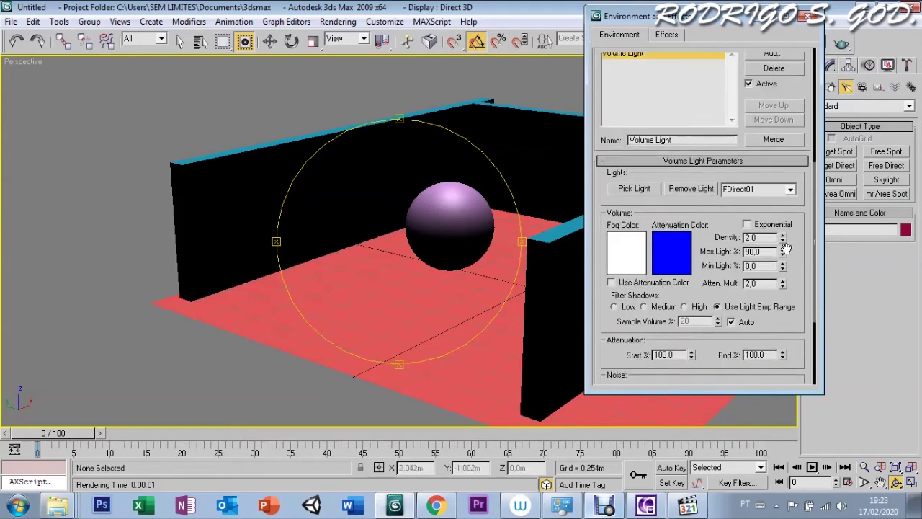
scroll(754, 179, up, 3)
click(764, 130)
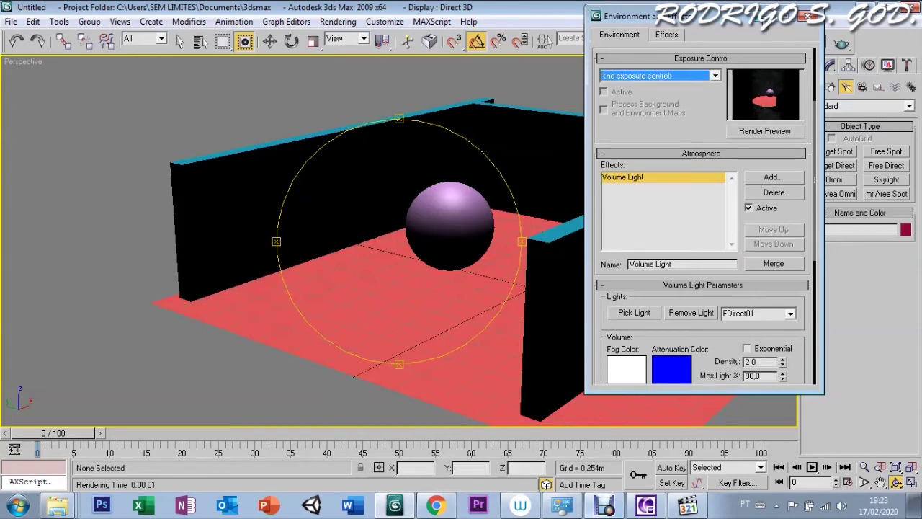
click(784, 16)
key(F10)
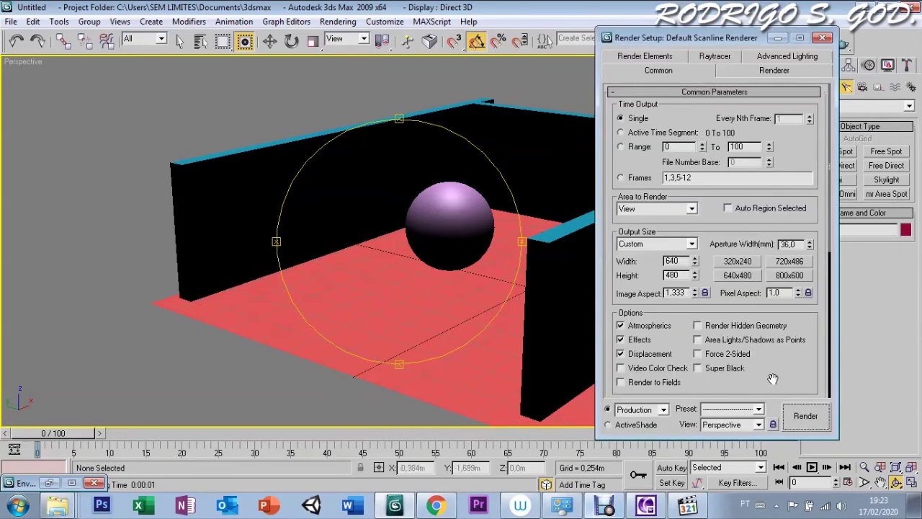
- Render the room to check the finer-noise beam, then close the frame and Render Setup
click(801, 425)
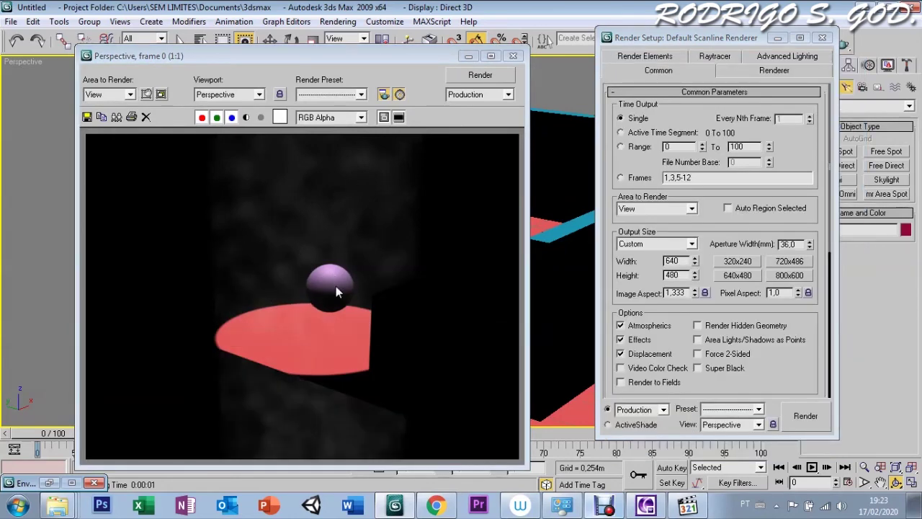
click(513, 56)
click(822, 37)
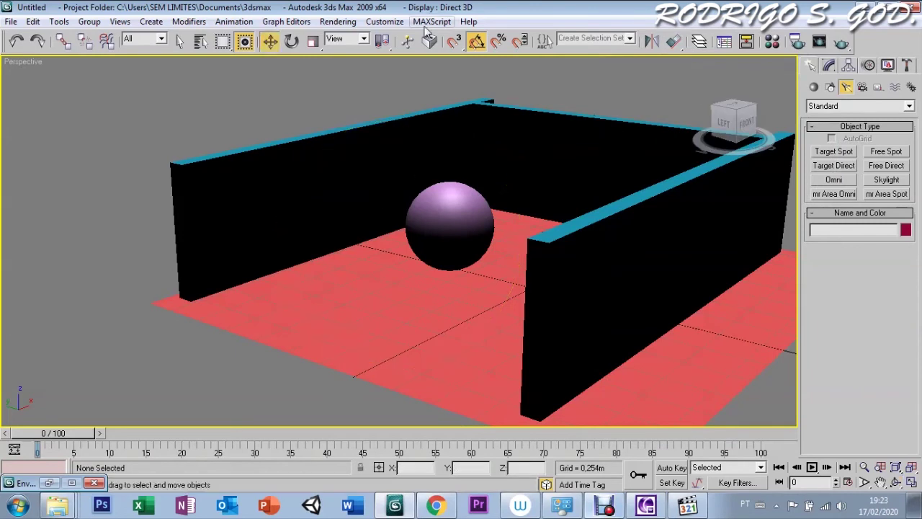
- Scale FDirect01 uniformly to about 186% and raise it to Z 11,788m
key(bracketright)
key(bracketright)
key(bracketright)
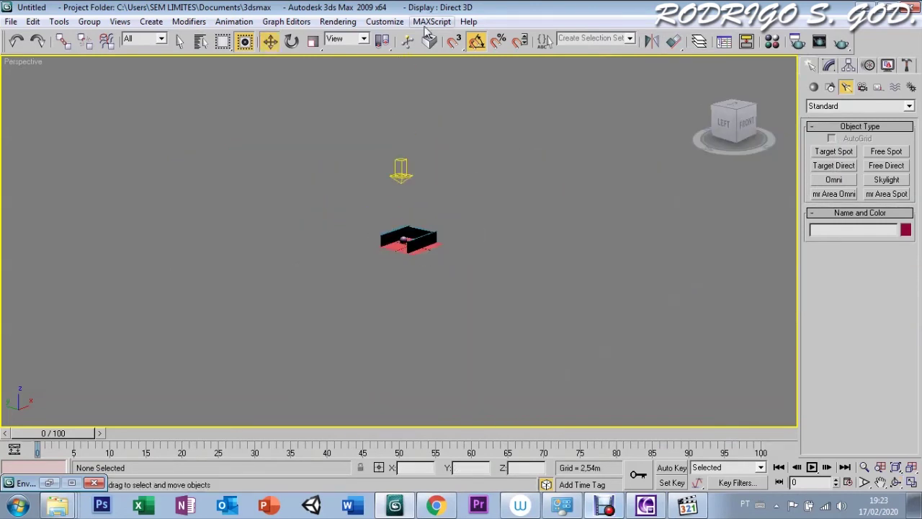
click(401, 170)
key(r)
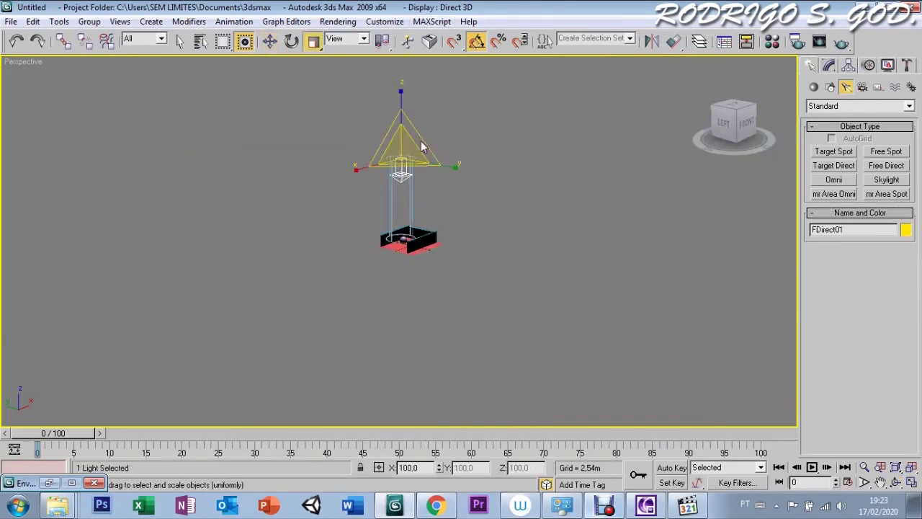
drag(405, 139, 511, 58)
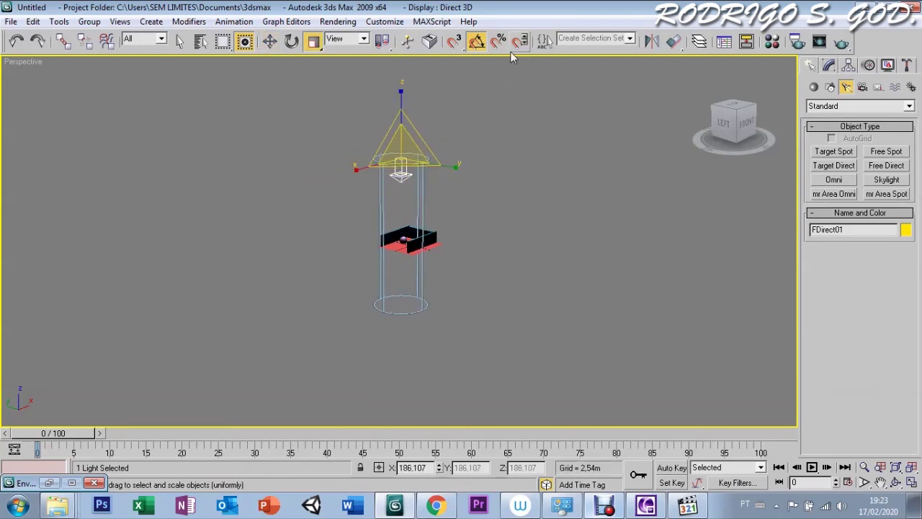
key(w)
drag(409, 171, 411, 103)
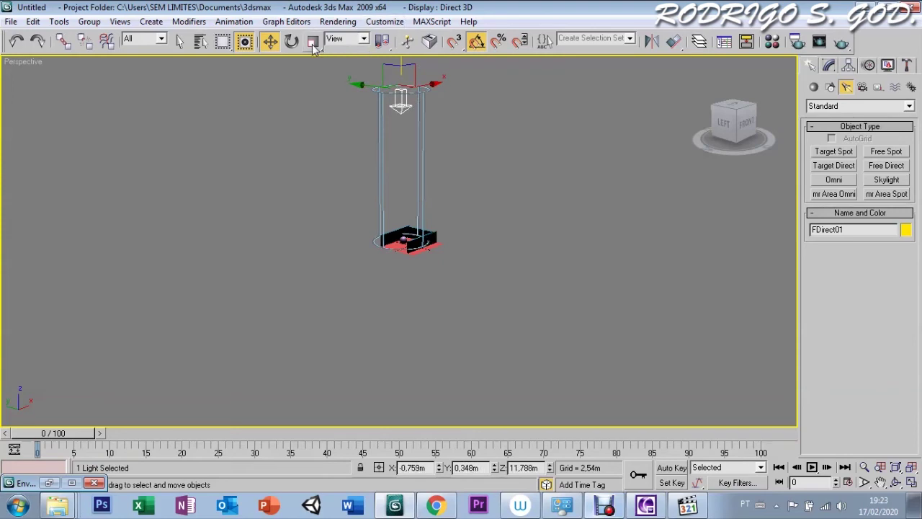
key(z)
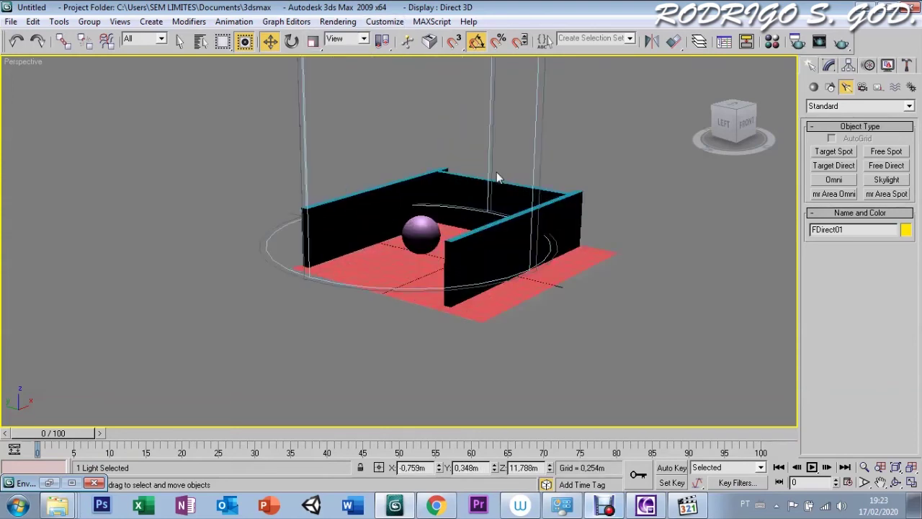
- Render the Perspective view from Render Setup to show the enlarged, raised FDirect01 beam
click(796, 42)
click(794, 412)
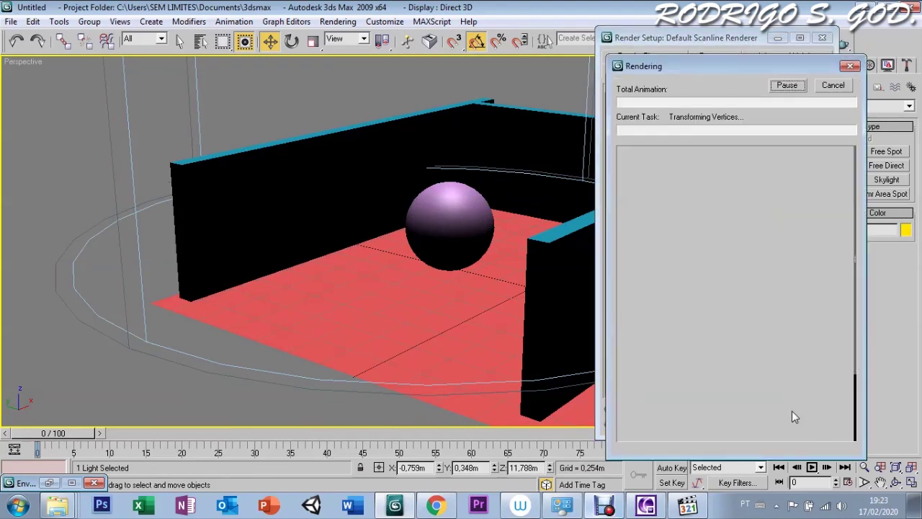